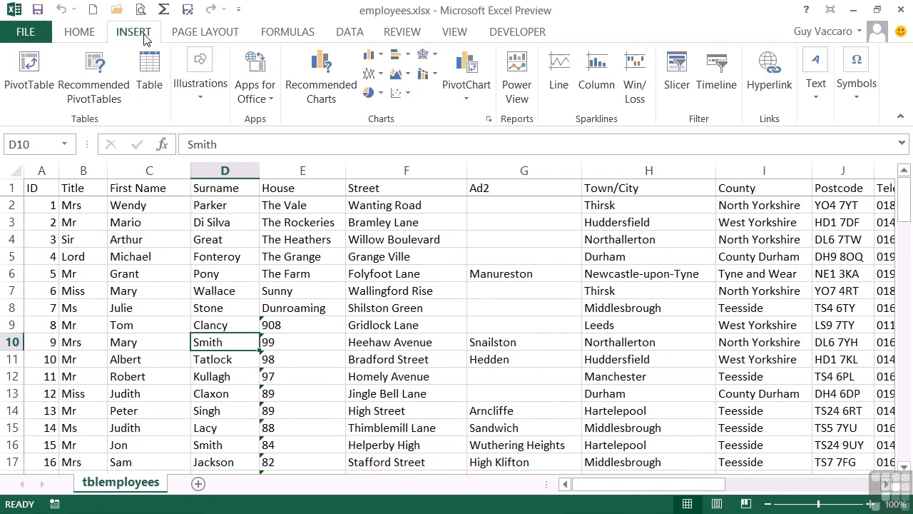
Create a PivotTable on a new worksheet from the employee data range tblemployees!$A$1:$T$101.
left_click(40, 81)
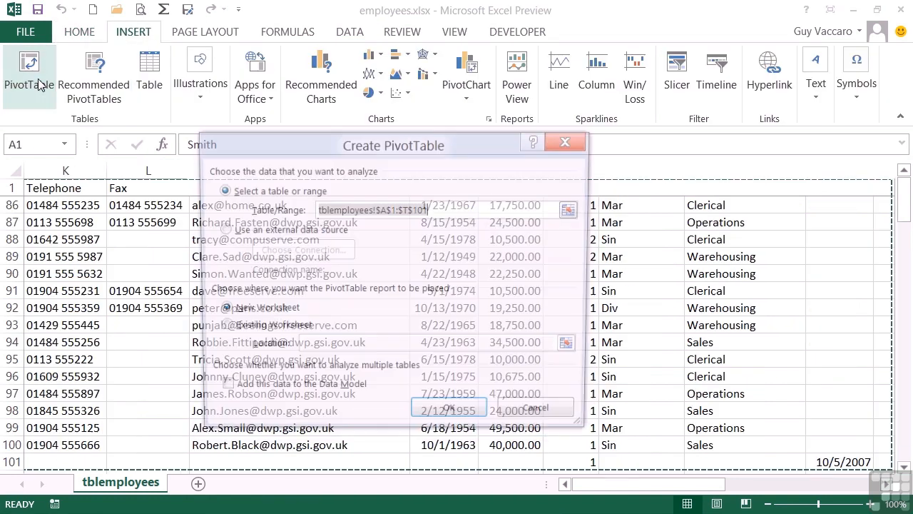
left_click(468, 215)
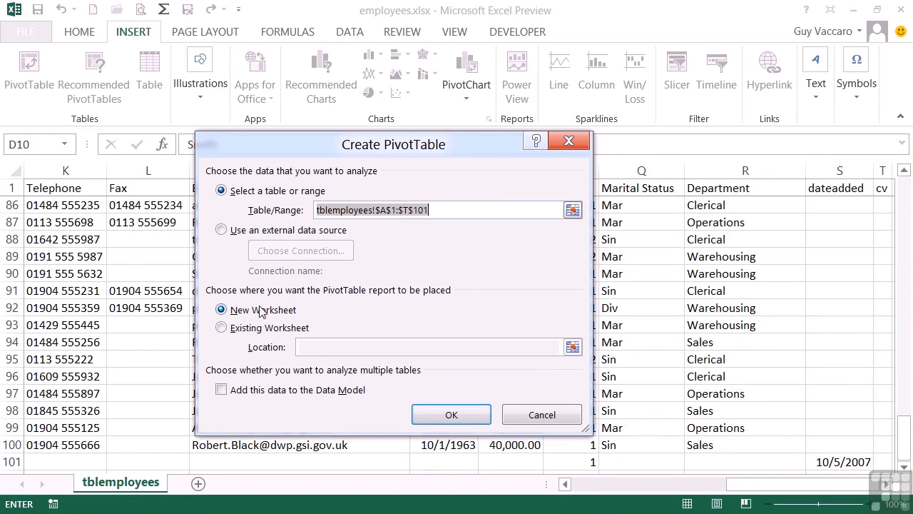
left_click(451, 412)
Build the PivotTable layout with Salary as the value field and Department as the row field.
left_click(896, 312)
left_click_drag(896, 312, 897, 312)
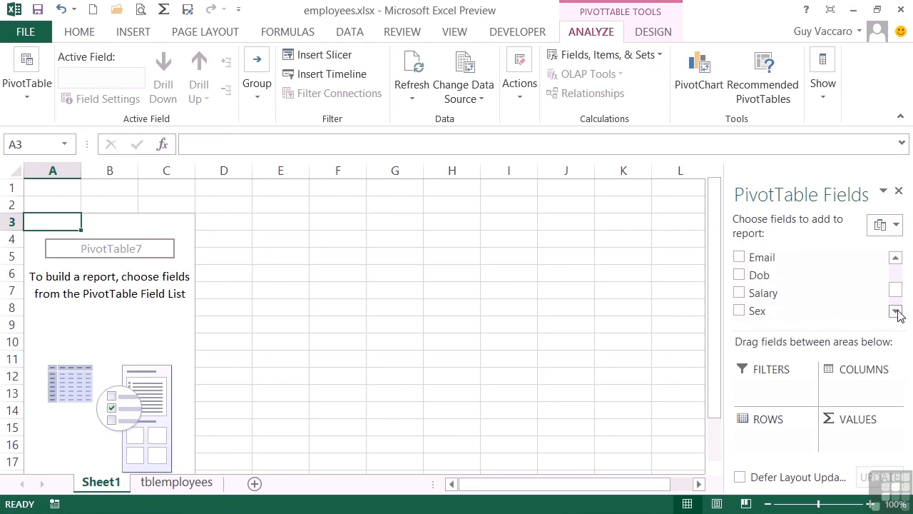
left_click_drag(776, 301, 854, 432)
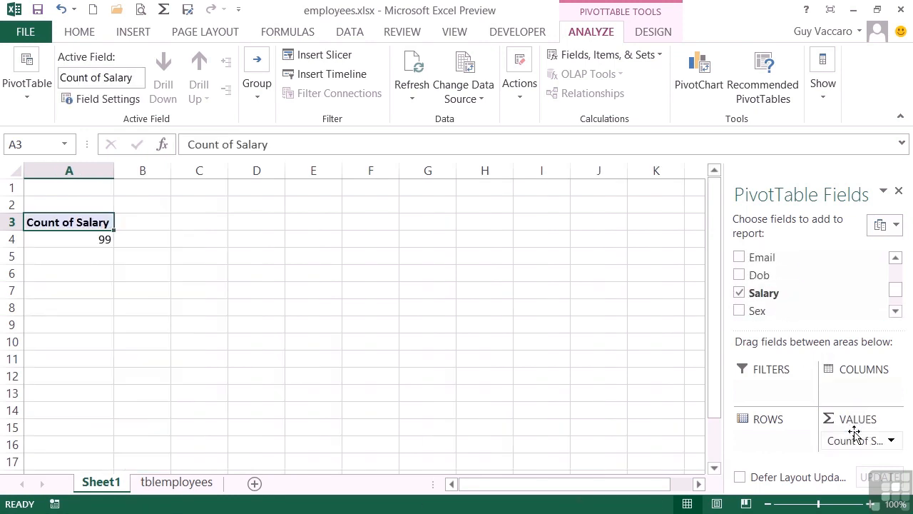
left_click(897, 303)
left_click_drag(819, 287, 771, 439)
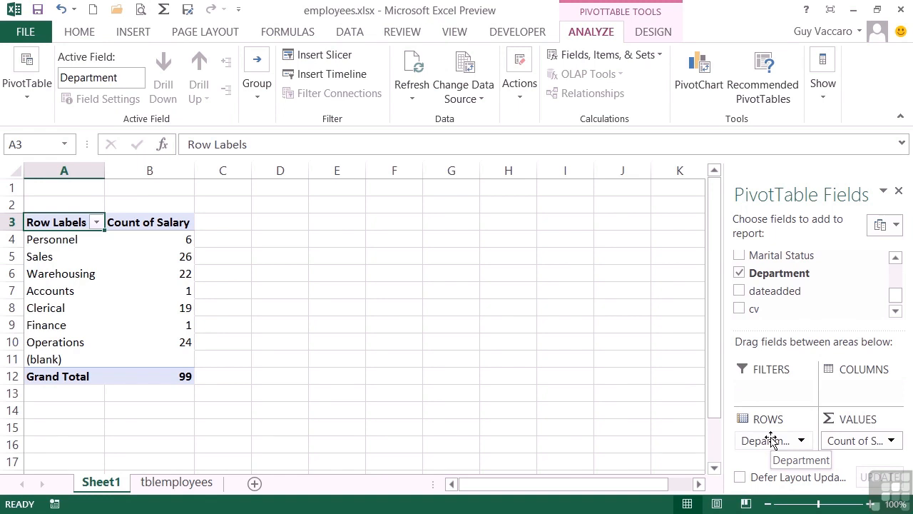
Change the Salary value field to be summarized by Sum.
left_click(878, 441)
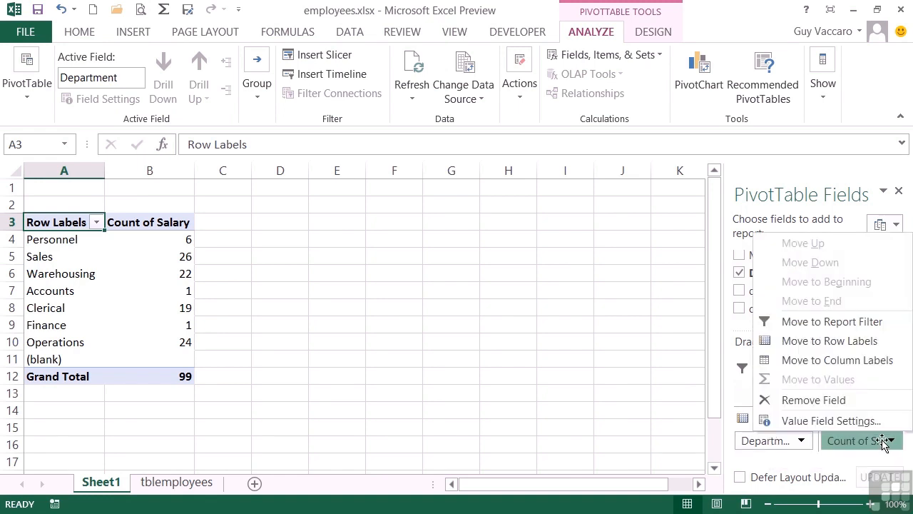
left_click(842, 423)
left_click(302, 298)
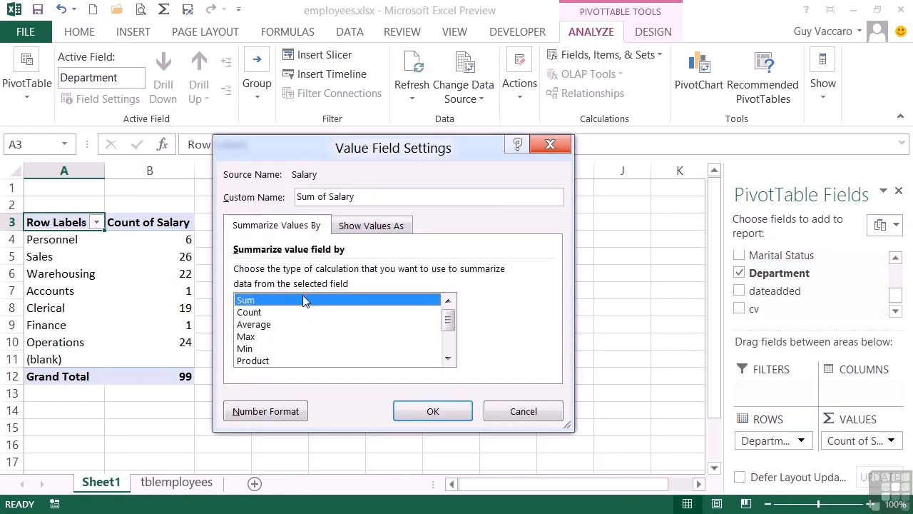
left_click(430, 411)
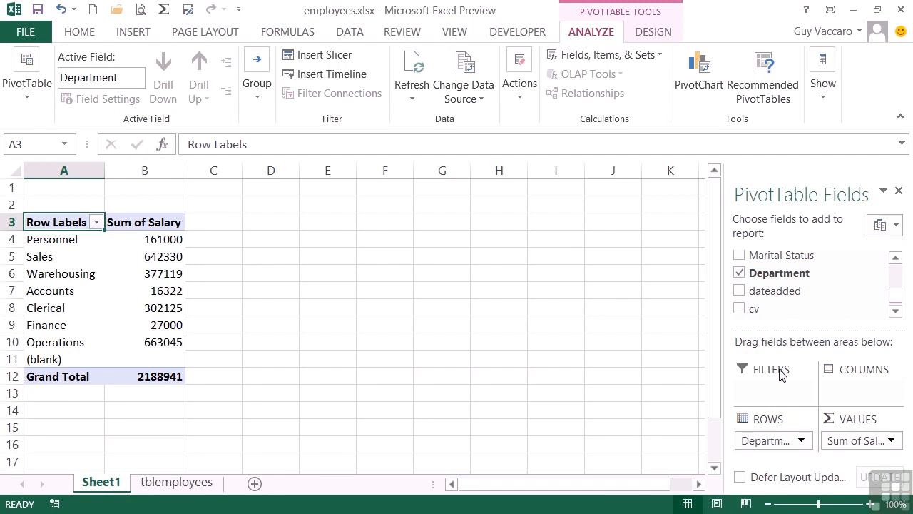
Add Marital Status as a report filter and show only the Mar employees.
left_click(896, 258)
left_click_drag(785, 271, 768, 391)
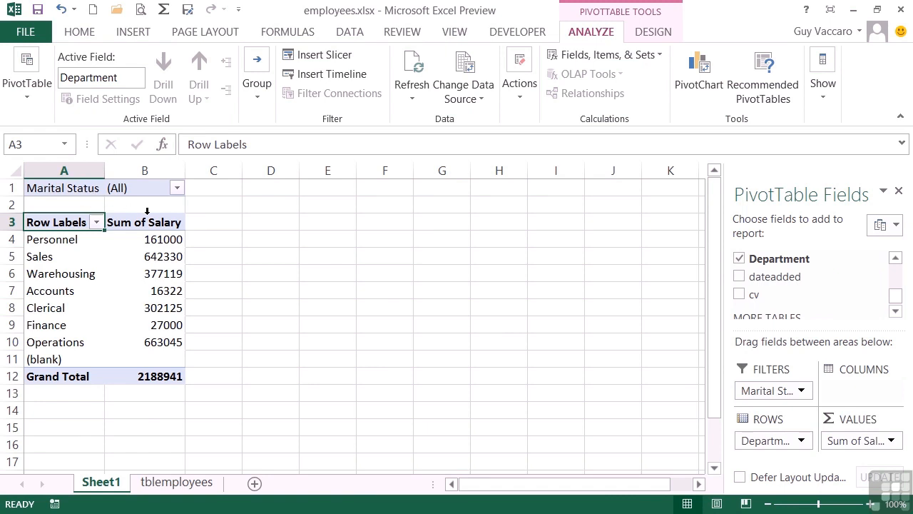
left_click(177, 189)
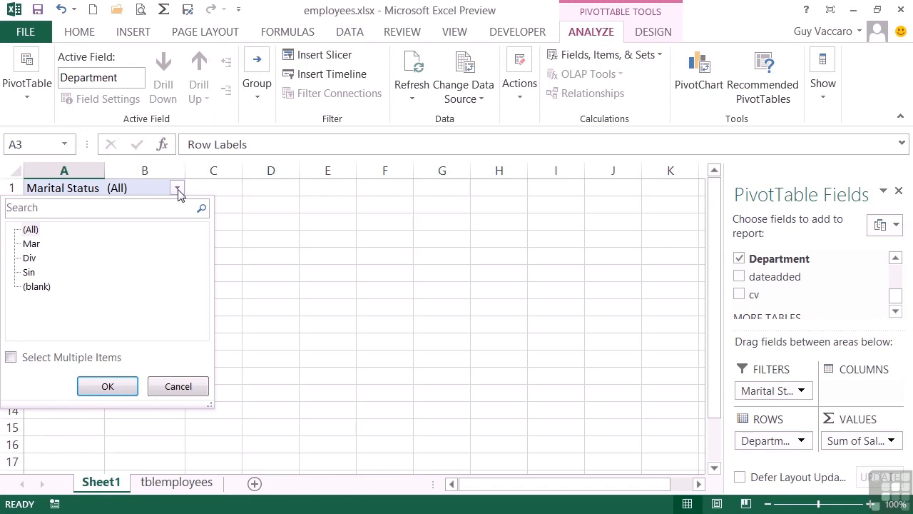
left_click(37, 245)
left_click(111, 386)
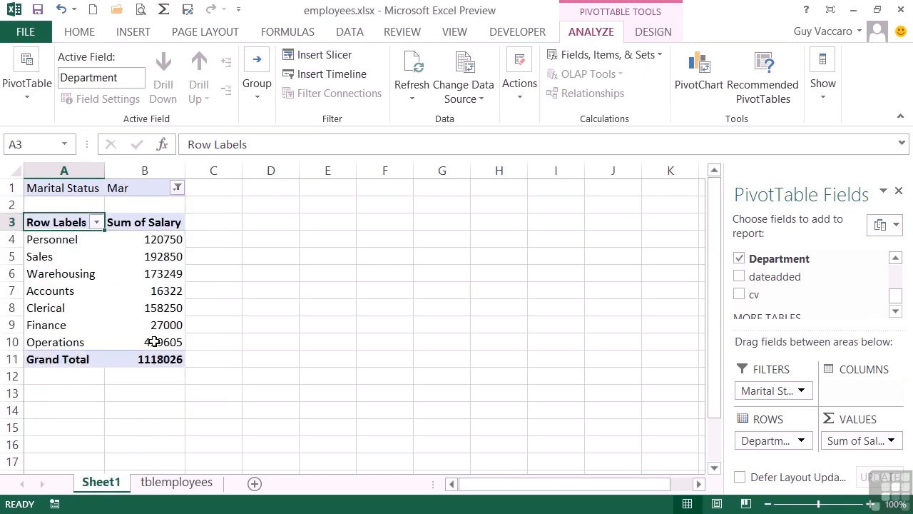
Switch the Marital Status filter to show only Div.
left_click(177, 188)
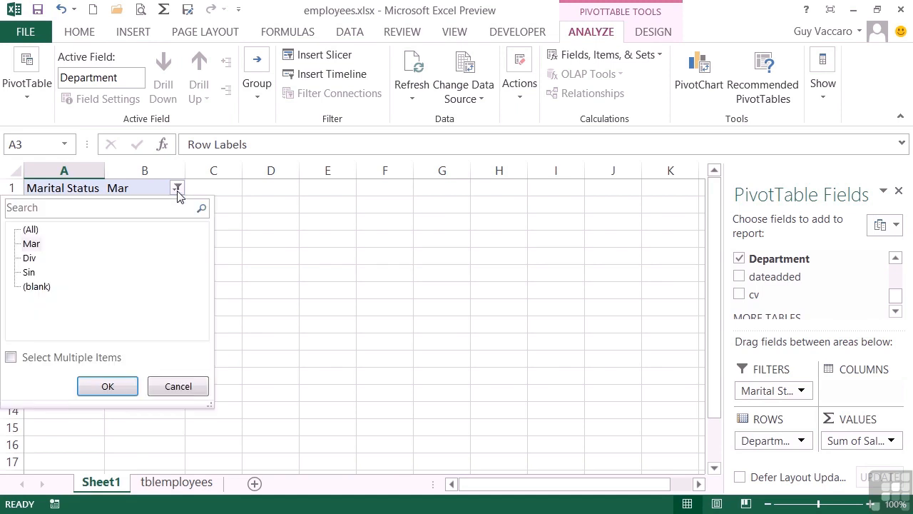
left_click(29, 257)
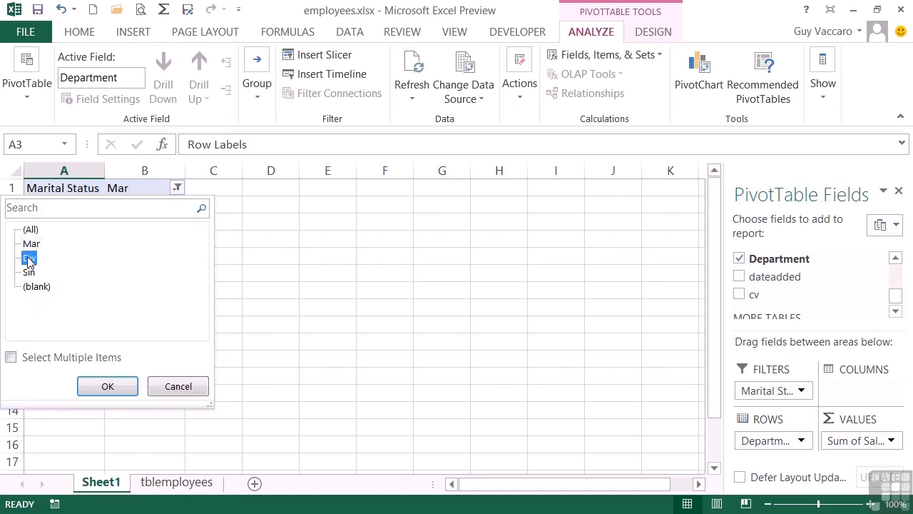
left_click(121, 392)
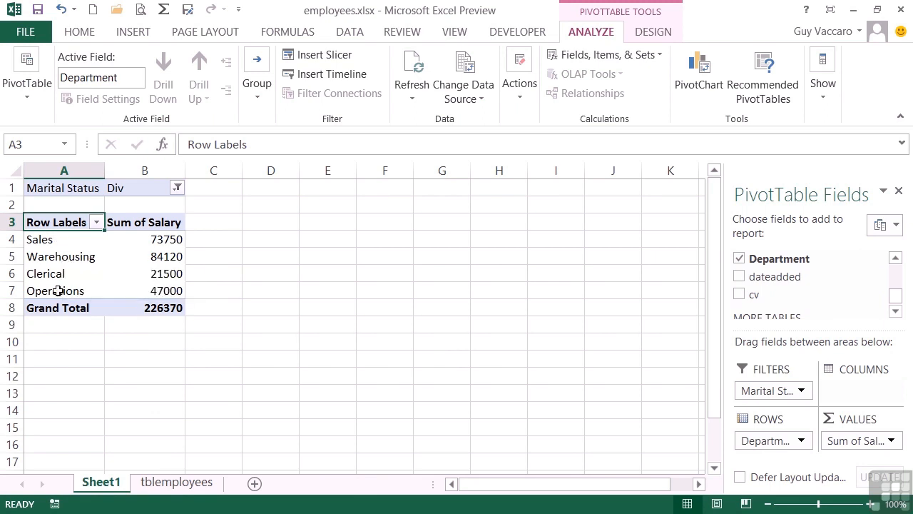
Allow multiple items in the Marital Status filter and include both Mar and Div.
left_click(177, 191)
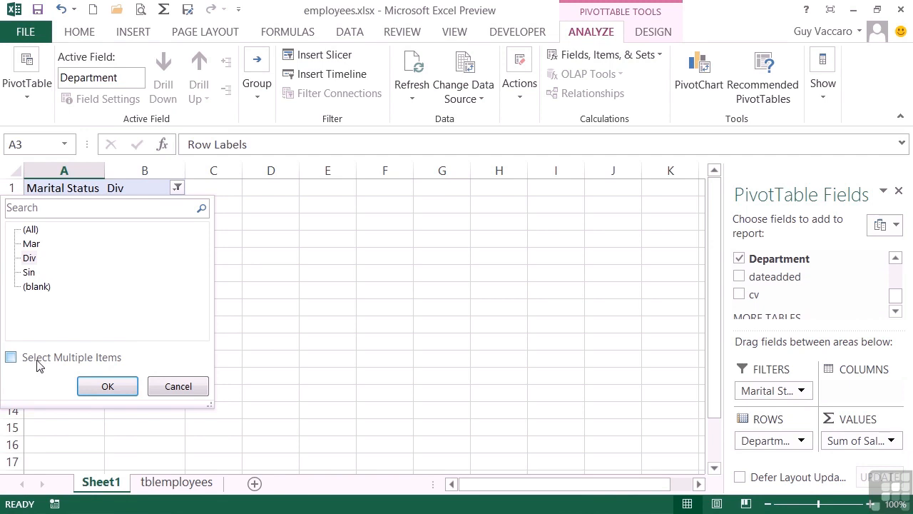
left_click(11, 360)
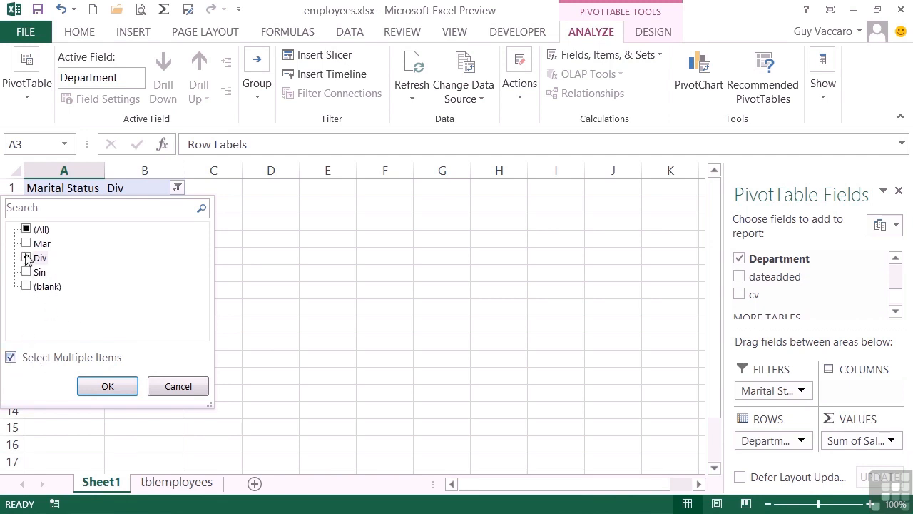
left_click(27, 244)
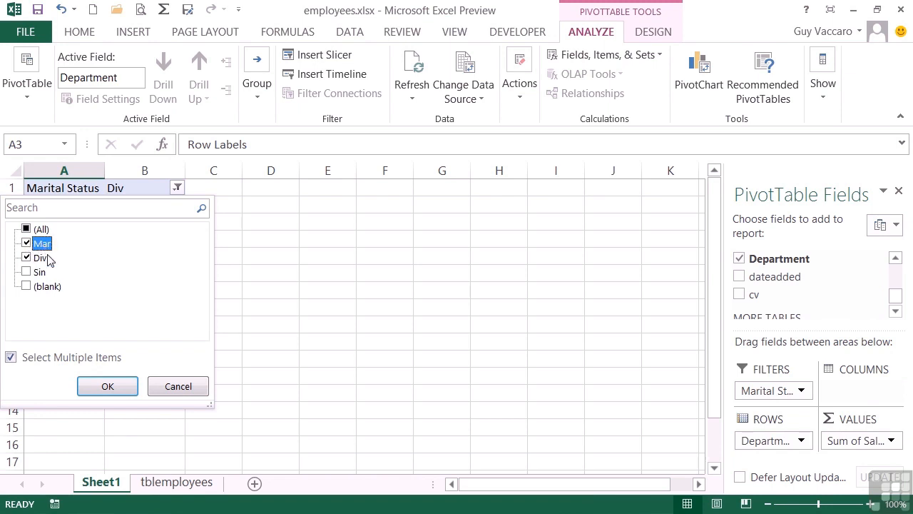
left_click(111, 384)
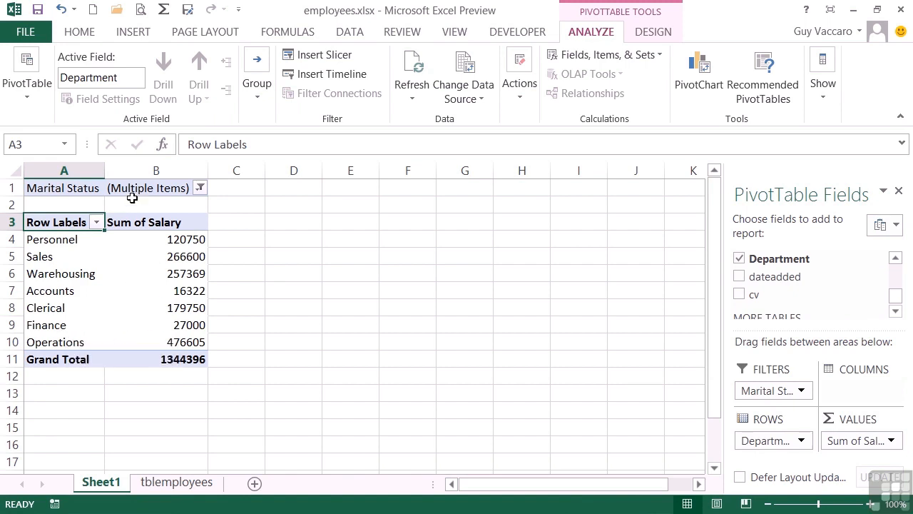
Add Sex as a second report filter and restrict it to the value 1.
left_click(897, 261)
left_click(897, 261)
left_click(897, 262)
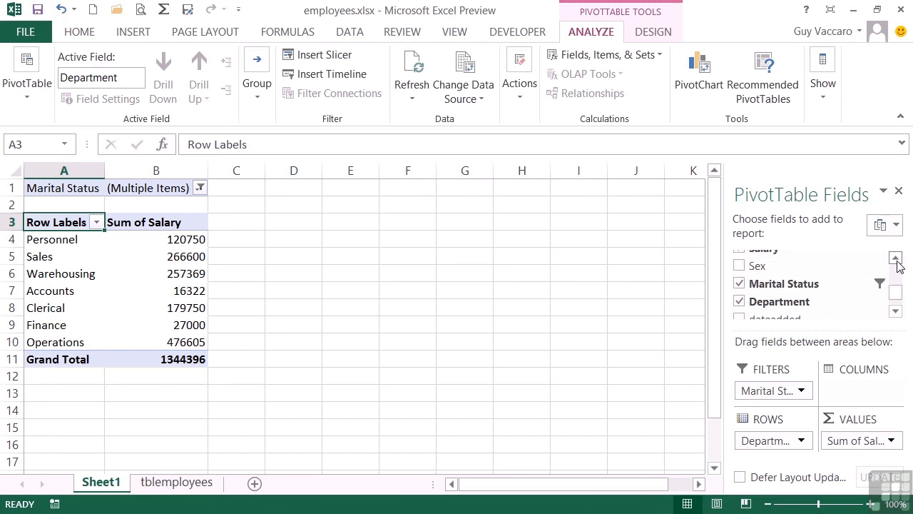
mouse_move(767, 273)
left_mouse_down()
mouse_move(785, 287)
mouse_move(801, 389)
mouse_move(785, 402)
mouse_move(775, 393)
left_mouse_up()
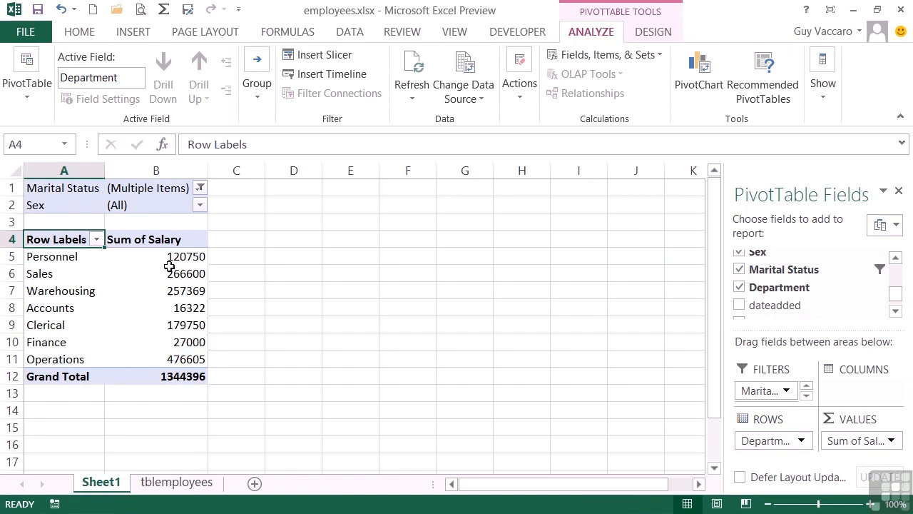
left_click(199, 205)
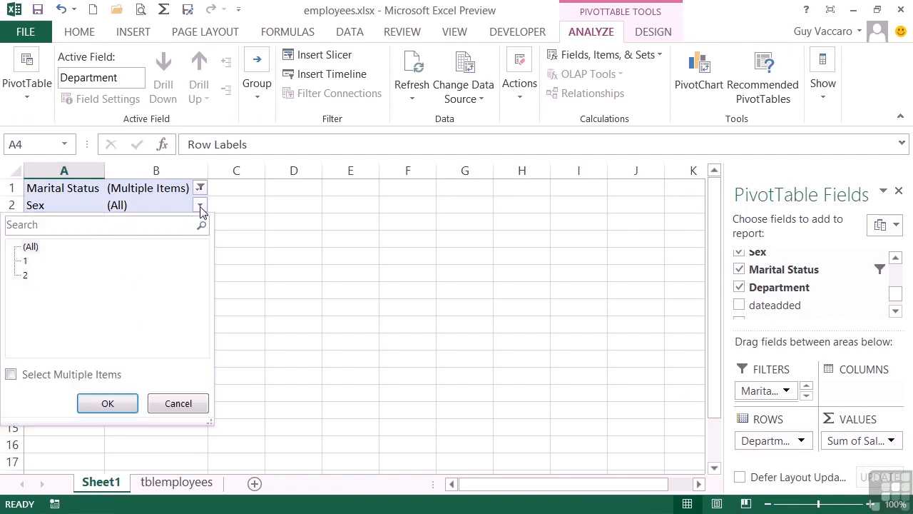
left_click(25, 261)
left_click(121, 406)
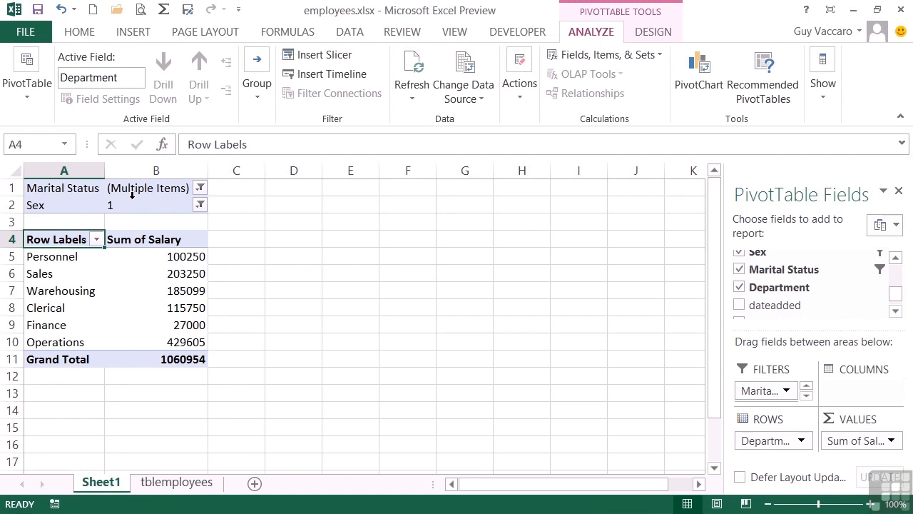
Exclude Mar from the Marital Status filter, leaving only Div selected.
left_click(200, 188)
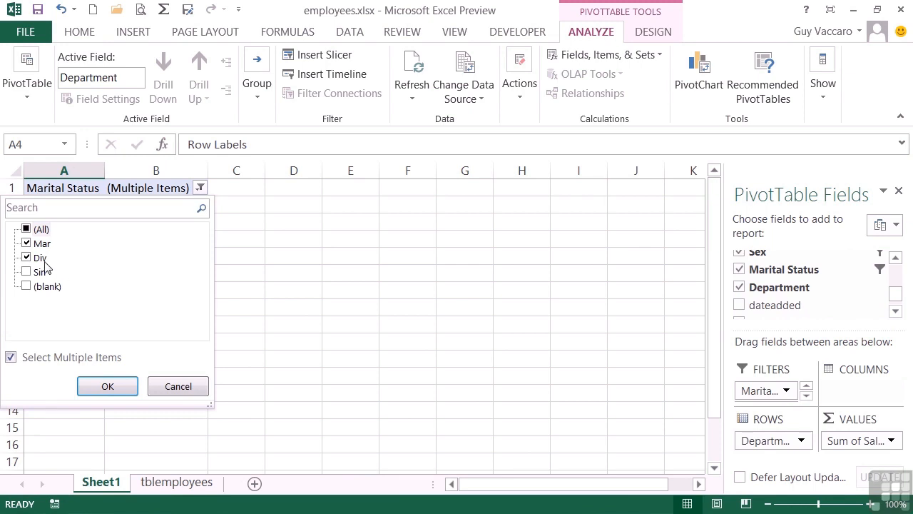
left_click(26, 244)
left_click(107, 386)
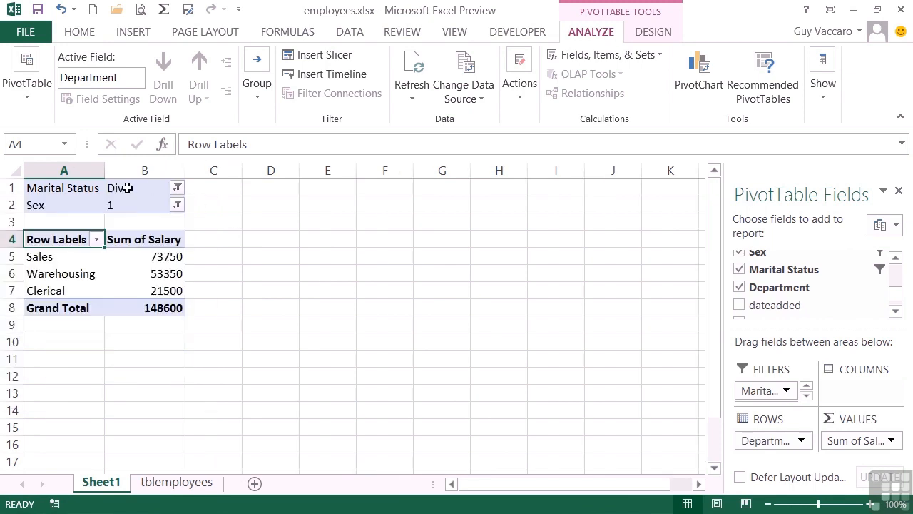
Add the County field to the report filters, above Marital Status and Sex.
left_click(895, 258)
left_click(896, 258)
left_click(896, 258)
left_click(896, 259)
left_click(895, 259)
left_click(895, 258)
left_click(896, 258)
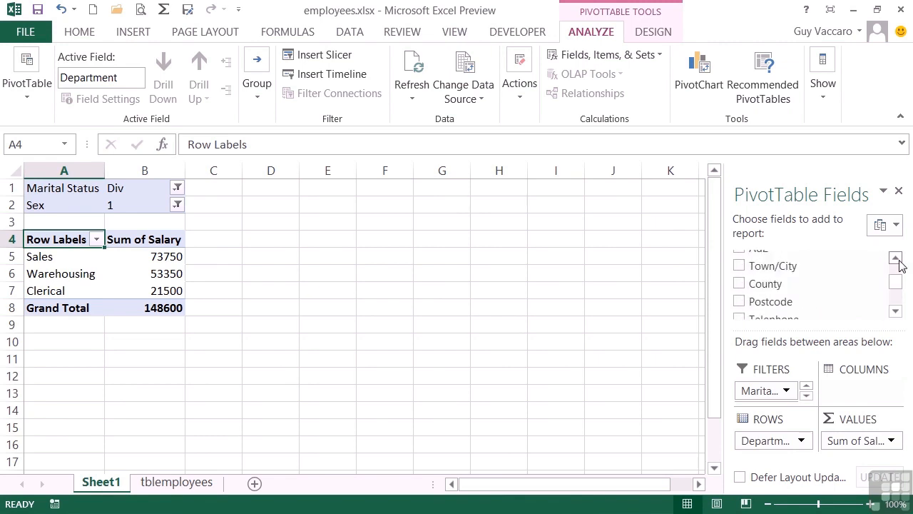
left_click_drag(755, 284, 782, 389)
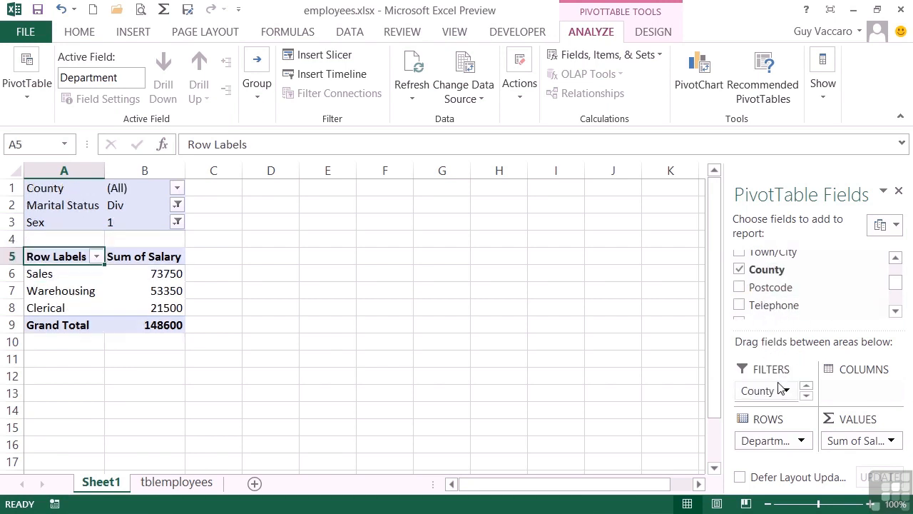
Filter the PivotTable by County to show only North Yorkshire.
left_click(177, 189)
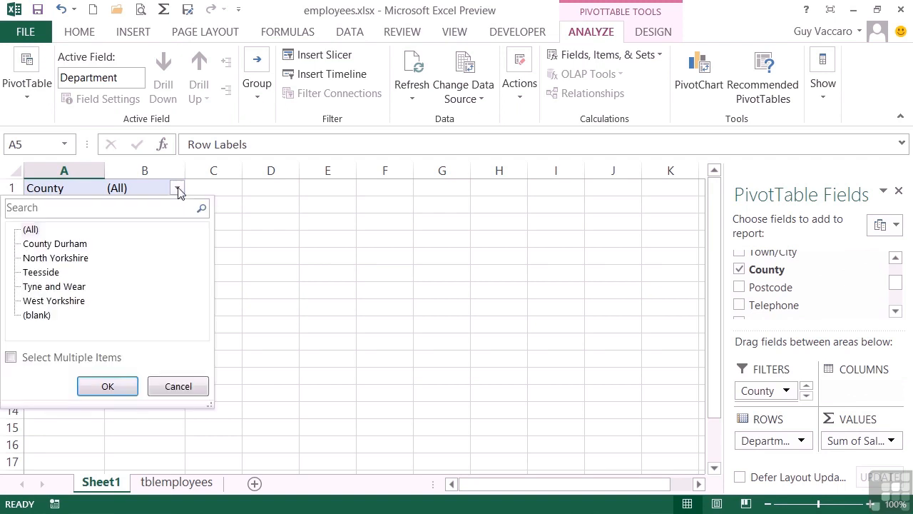
left_click(78, 260)
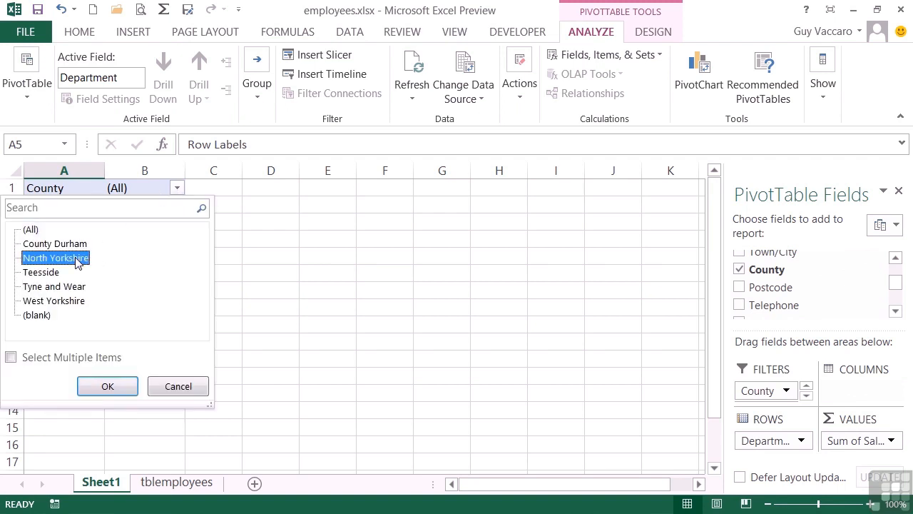
left_click(107, 387)
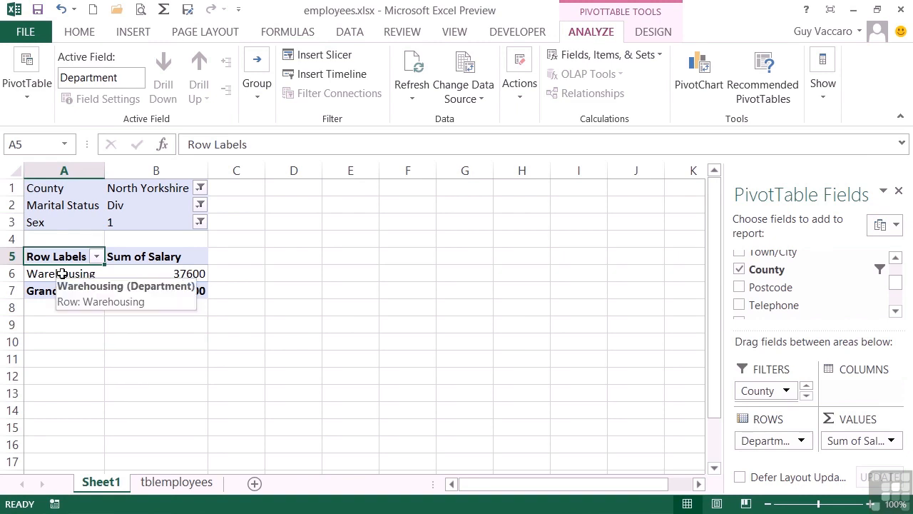
Reset the County filter to show all counties.
mouse_move(122, 279)
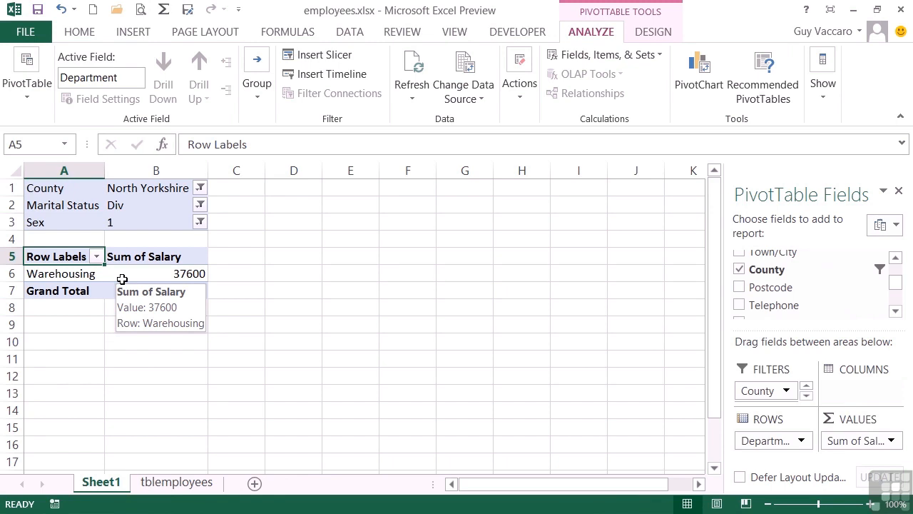
left_click(200, 189)
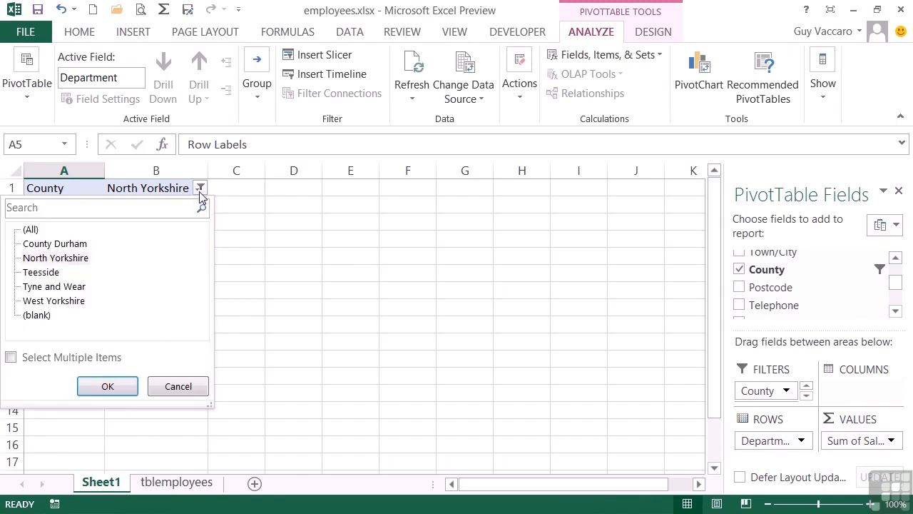
left_click(31, 229)
left_click(136, 386)
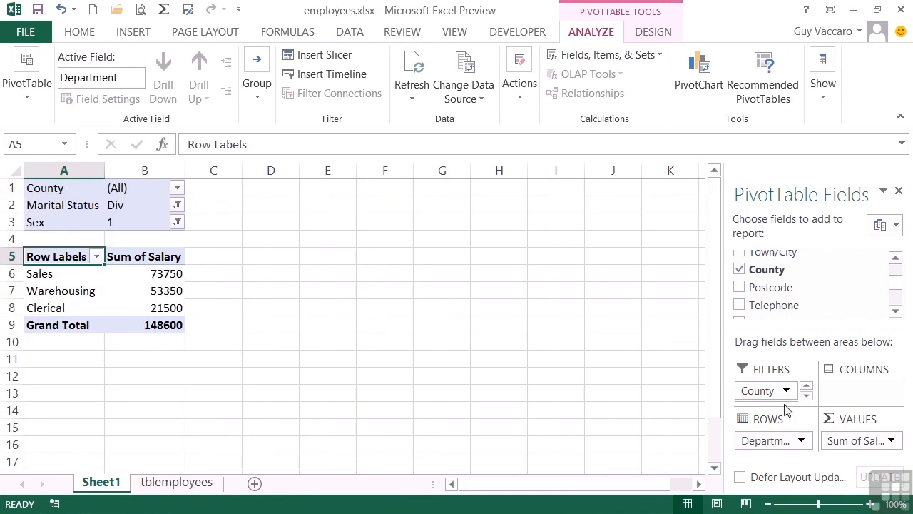
Remove the County field from the PivotTable's report filters.
left_click_drag(760, 393, 822, 291)
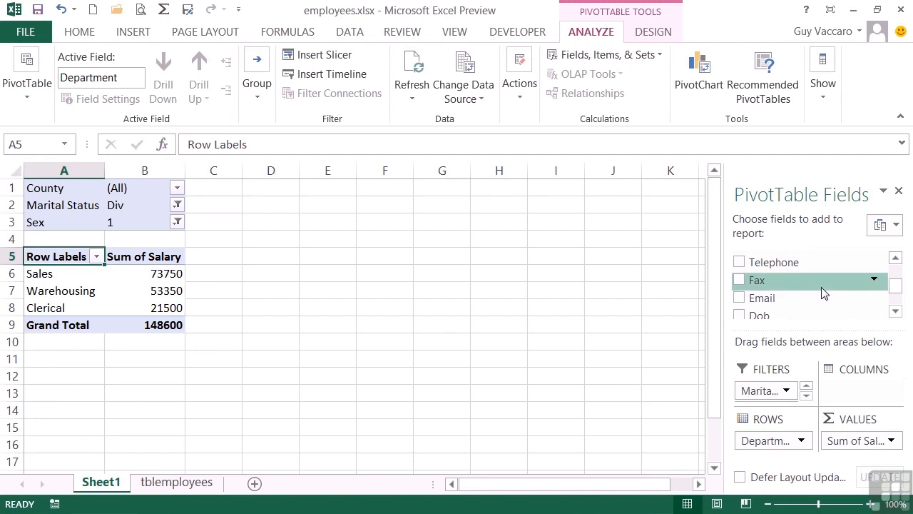
left_click(806, 396)
left_click(807, 387)
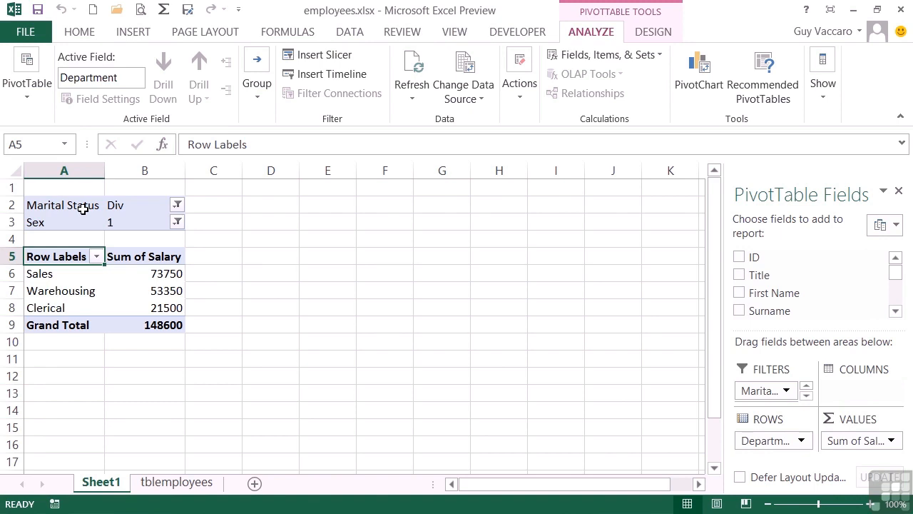
Reset the Marital Status and Sex report filters to show all items.
left_click(177, 206)
left_click(27, 246)
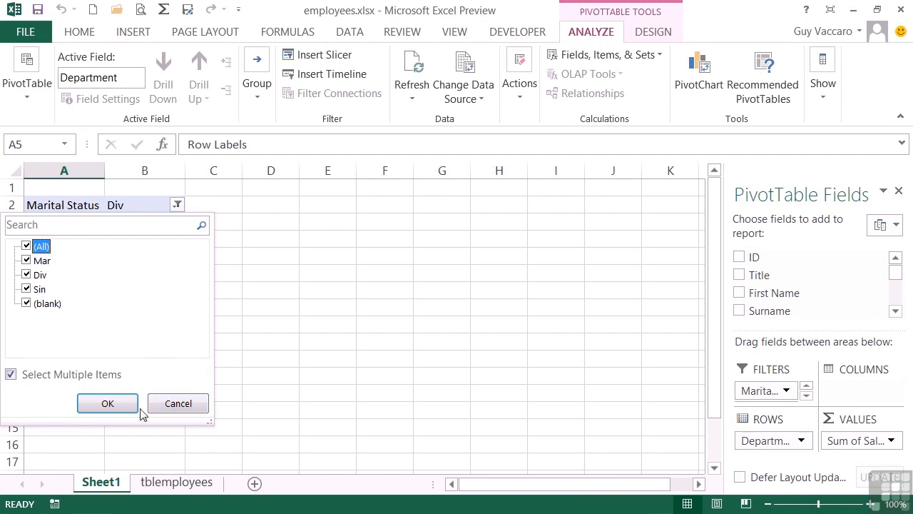
left_click(119, 403)
left_click(178, 222)
left_click(31, 264)
left_click(107, 421)
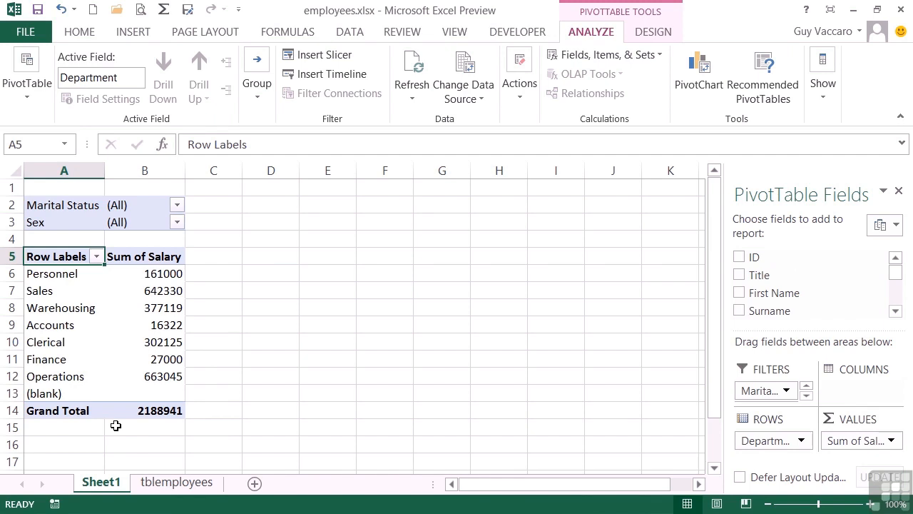
Generate separate report filter pages from the PivotTable for each Marital Status value.
left_click(80, 311)
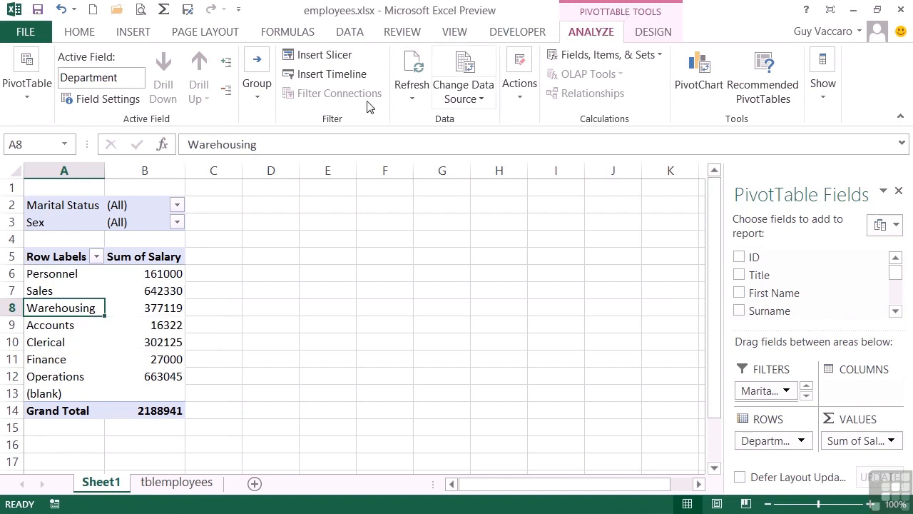
left_click(25, 101)
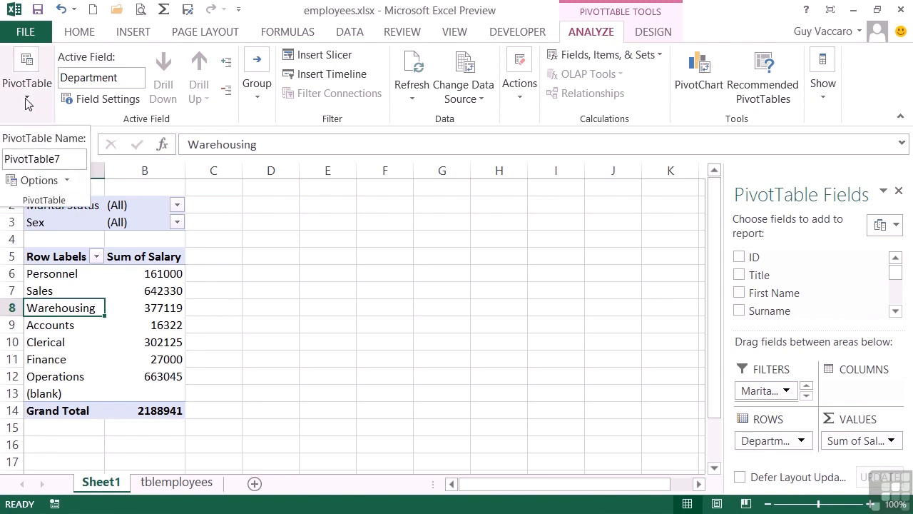
left_click(67, 181)
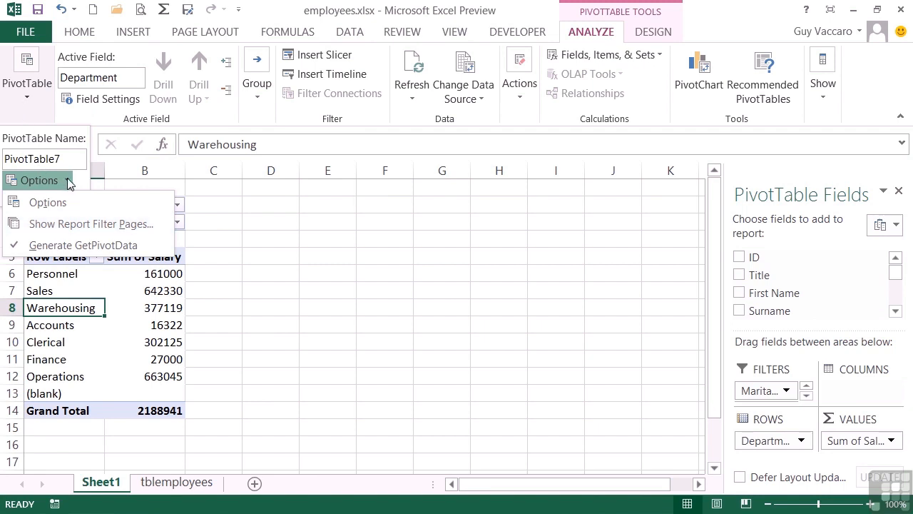
left_click(86, 225)
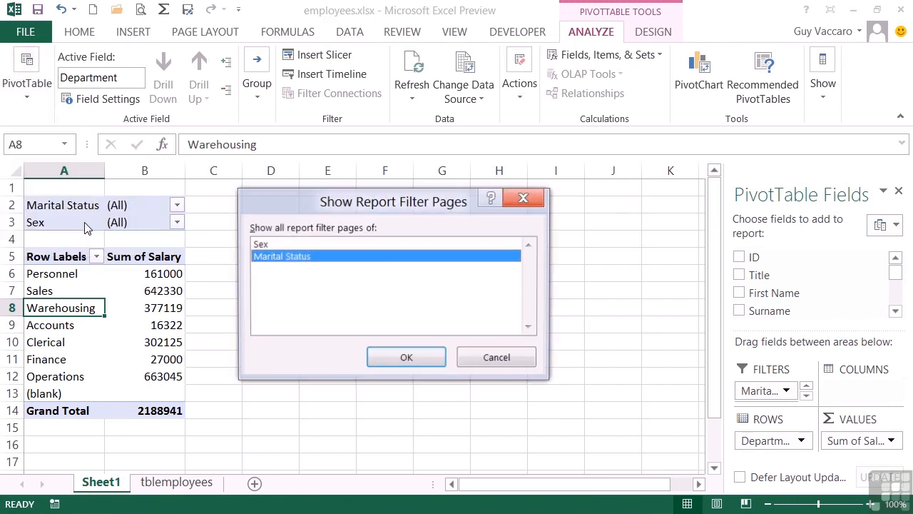
left_click(293, 244)
left_click(307, 258)
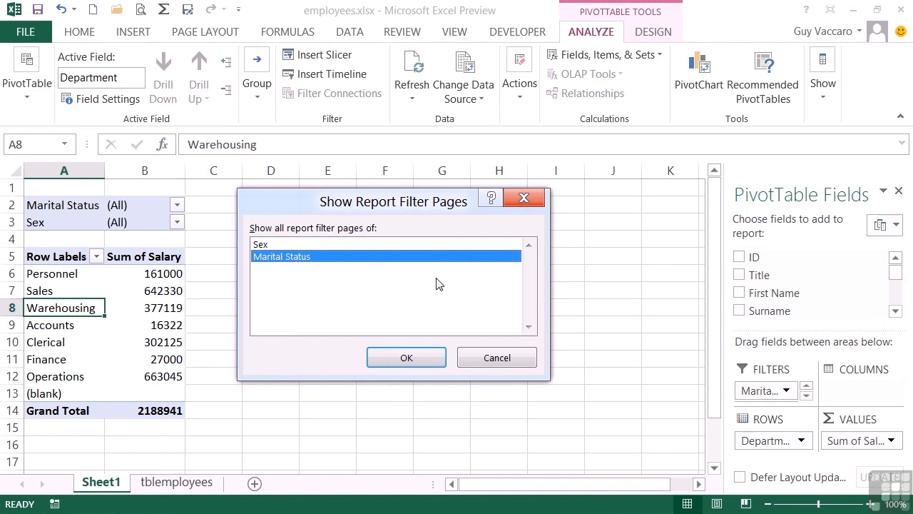
left_click(407, 358)
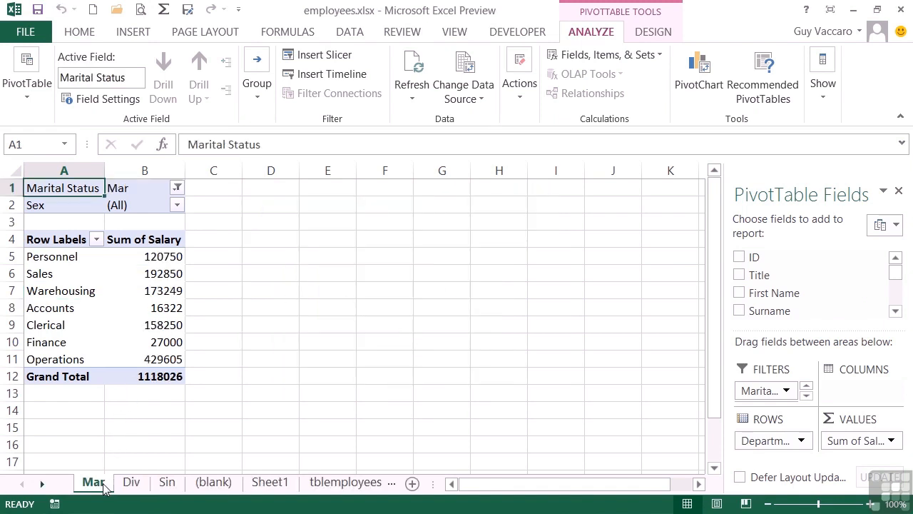
Compare the department salary totals on the Mar, Div, Sin and (blank) sheets, ending on the original PivotTable in Sheet1.
left_click(131, 484)
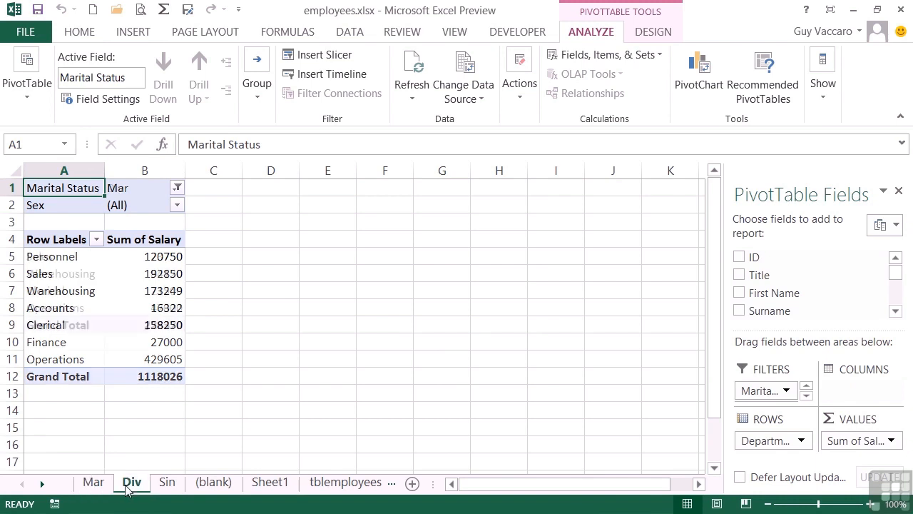
left_click(163, 490)
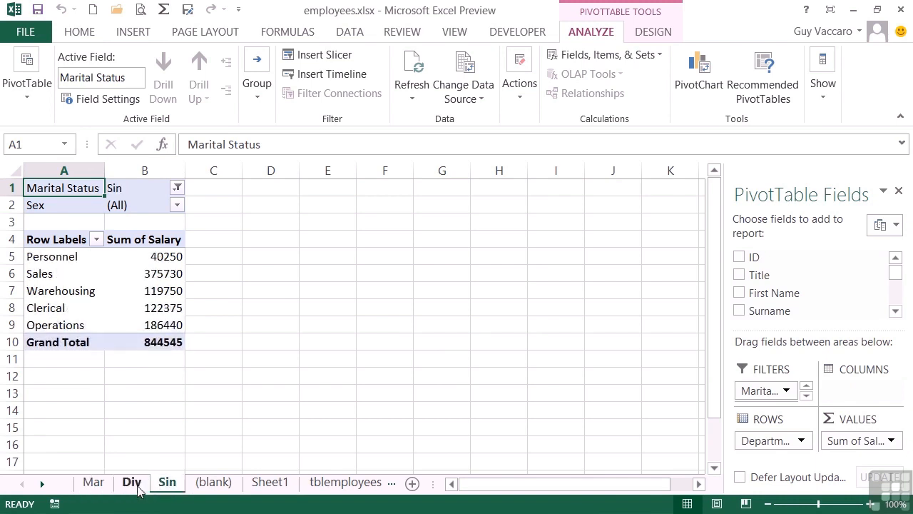
left_click(100, 489)
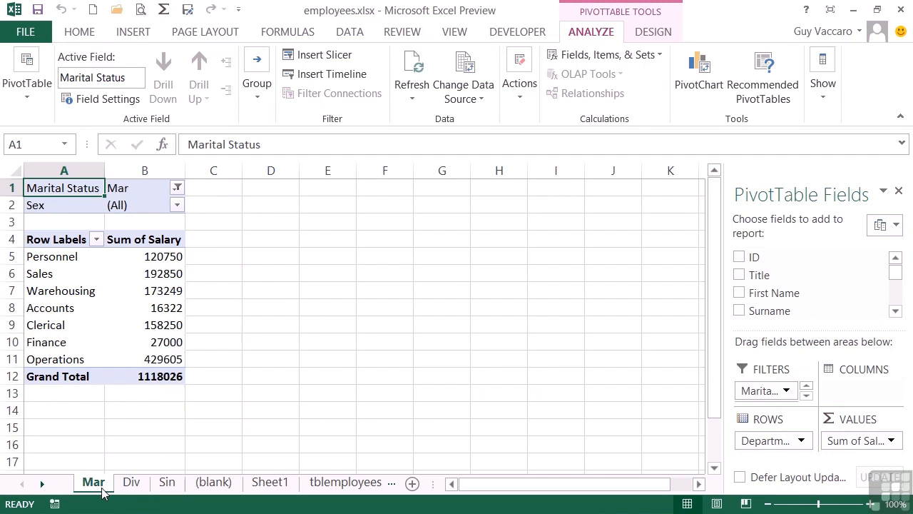
left_click(132, 484)
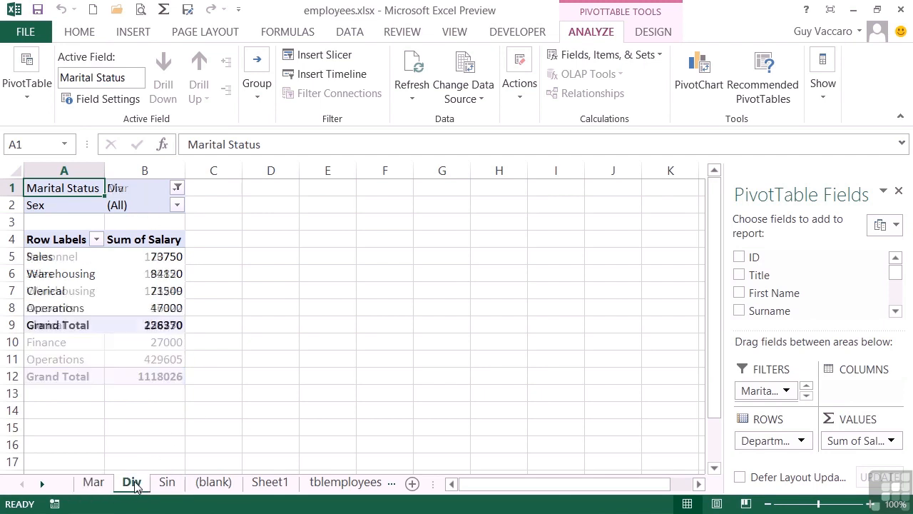
left_click(167, 483)
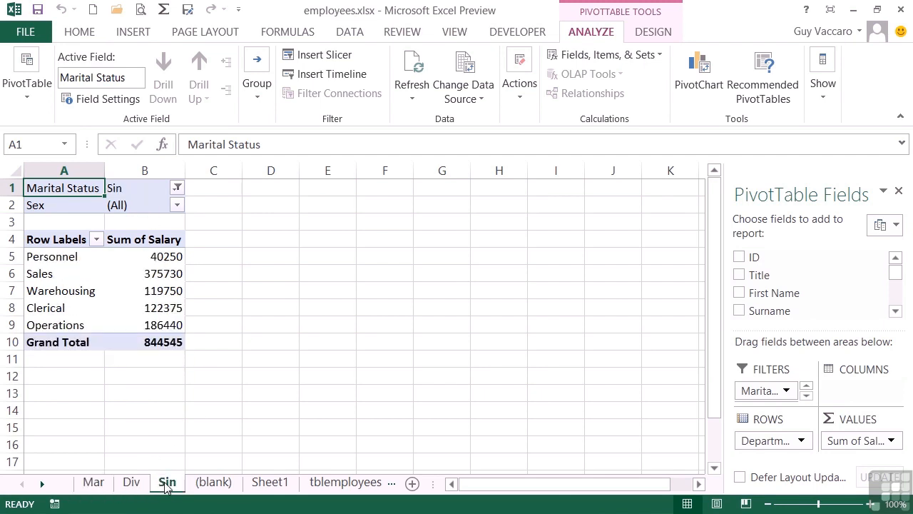
left_click(226, 488)
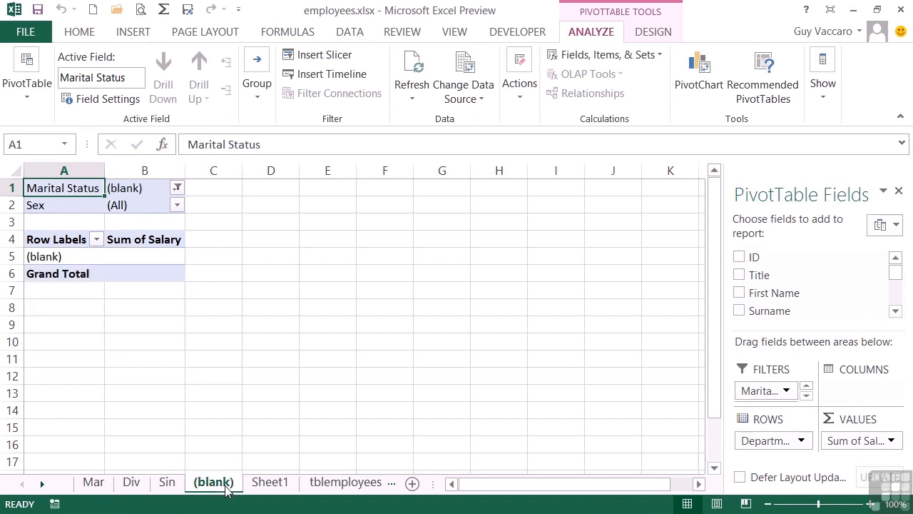
left_click(278, 486)
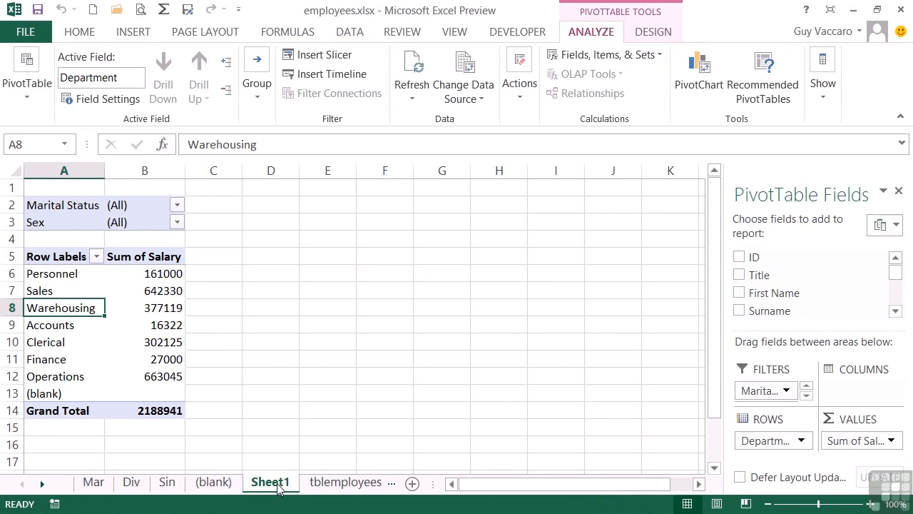
Inspect the Marital Status filter on the Div sheet and return to Sheet1.
left_click(214, 485)
left_click(167, 483)
left_click(131, 482)
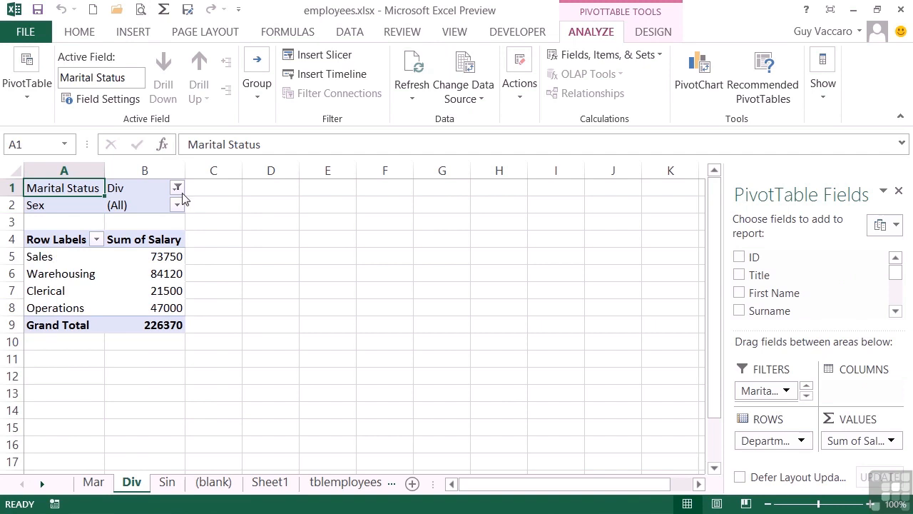
left_click(177, 188)
left_click(178, 189)
left_click(282, 485)
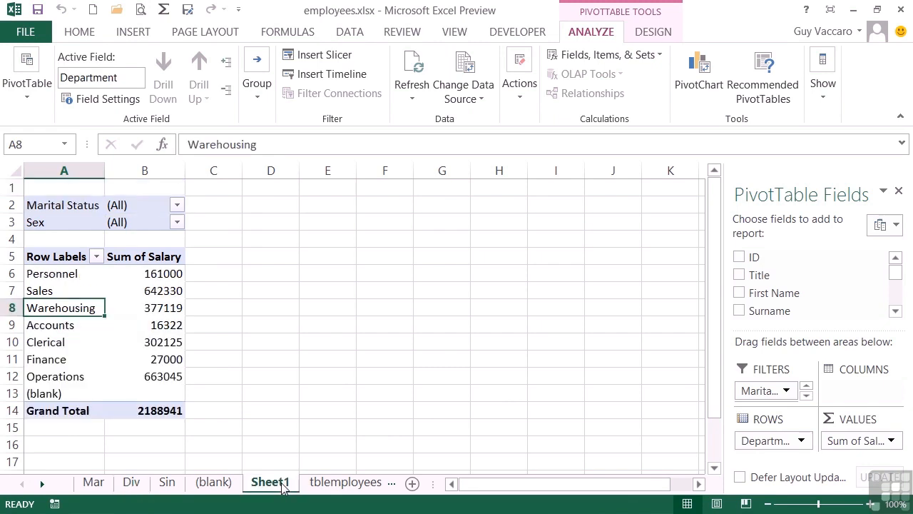